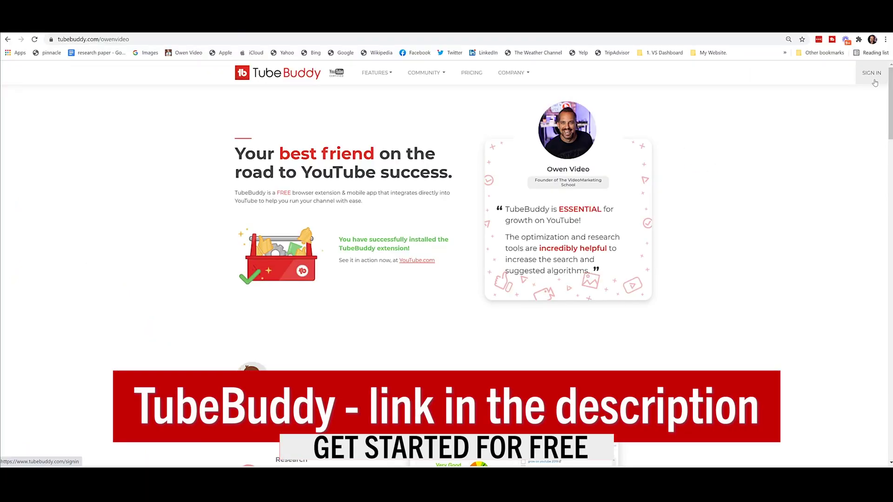
Sign in to TubeBuddy to reach the account Home dashboard
{"action": "left_click", "coordinate": [871, 73]}
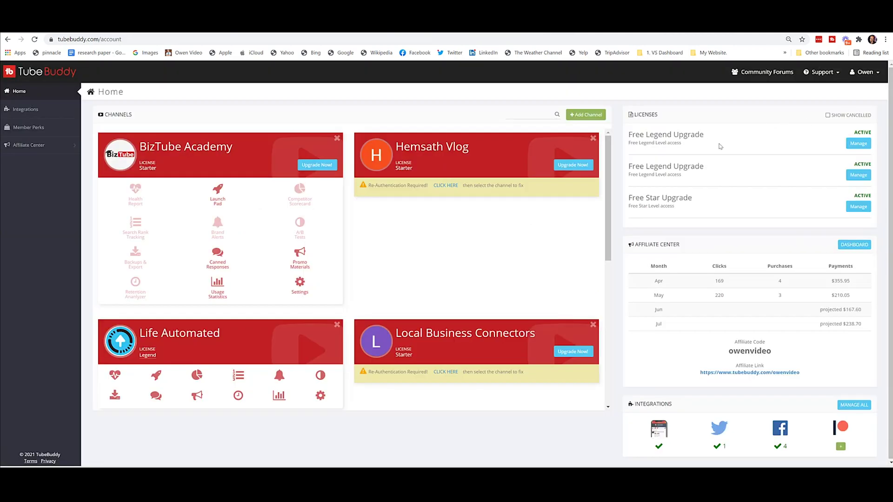
Scroll down the Channels list to the Unlimited Access channel card
{"action": "scroll", "coordinate": [591, 271], "scroll_direction": "down", "scroll_amount": 6}
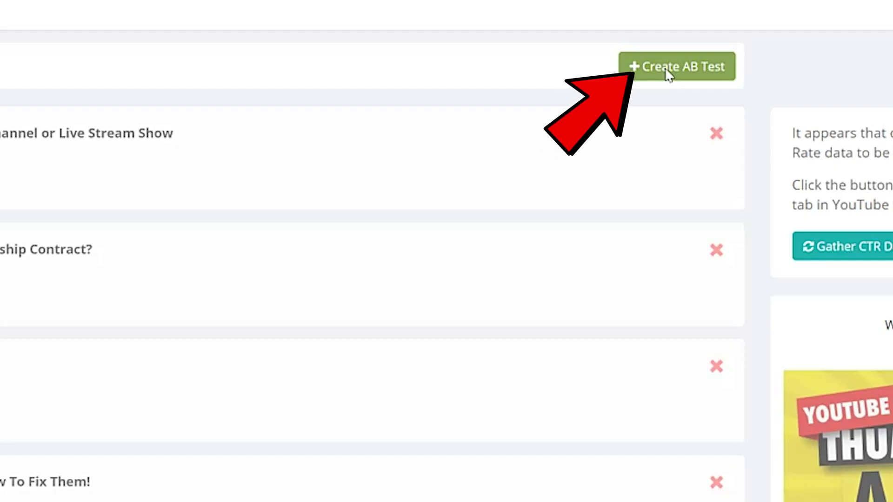
Create a new A/B test for the recent Build Email List upload
{"action": "left_click", "coordinate": [645, 118]}
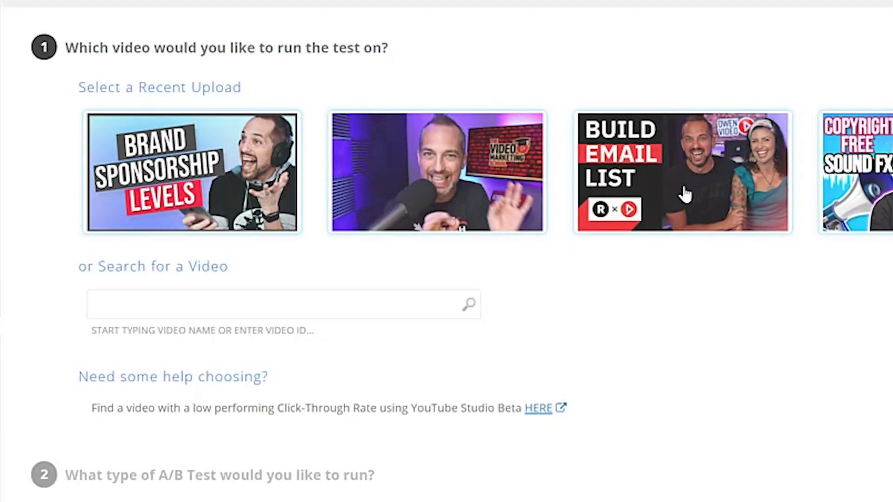
{"action": "left_click", "coordinate": [663, 172]}
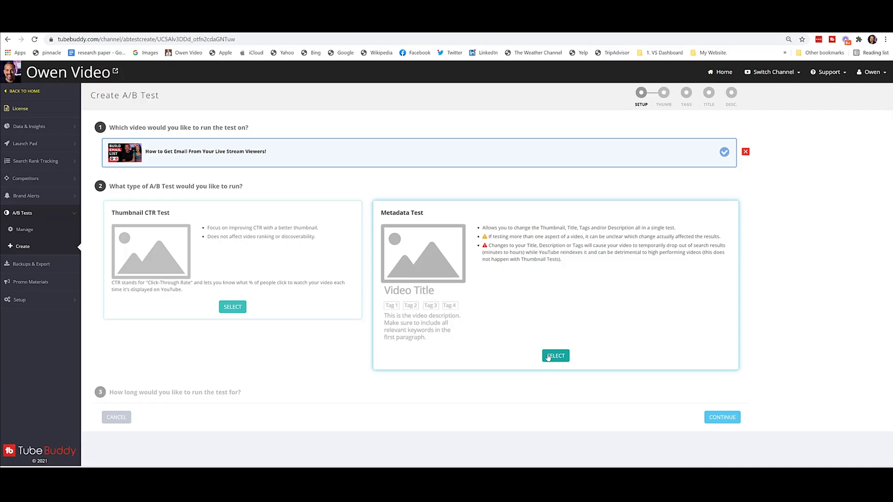
Choose the Metadata test type and accept the 14-day test length
{"action": "left_click", "coordinate": [445, 435]}
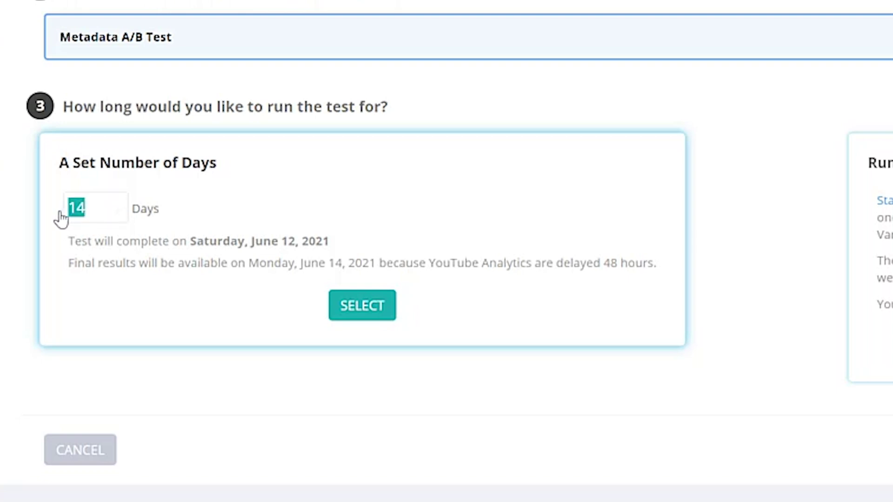
{"action": "key", "text": "Return"}
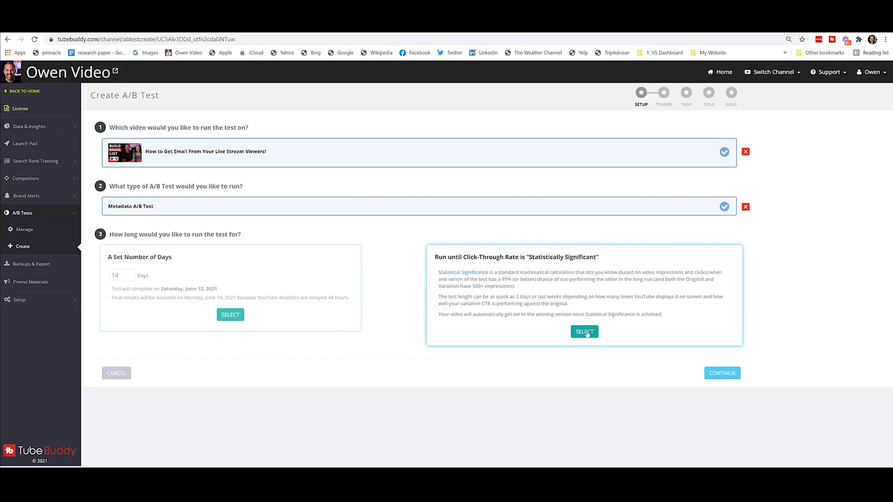
Run the test until CTR is statistically significant and keep the original thumbnail
{"action": "left_click", "coordinate": [585, 332]}
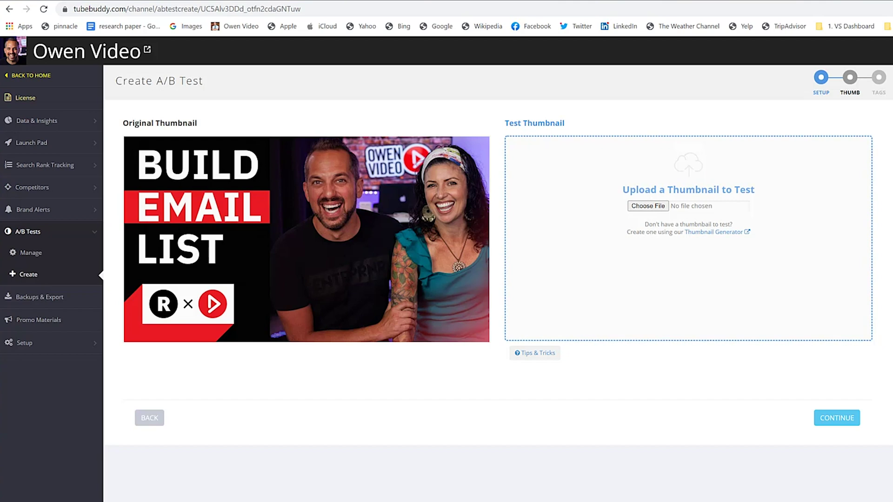
{"action": "left_click", "coordinate": [837, 418]}
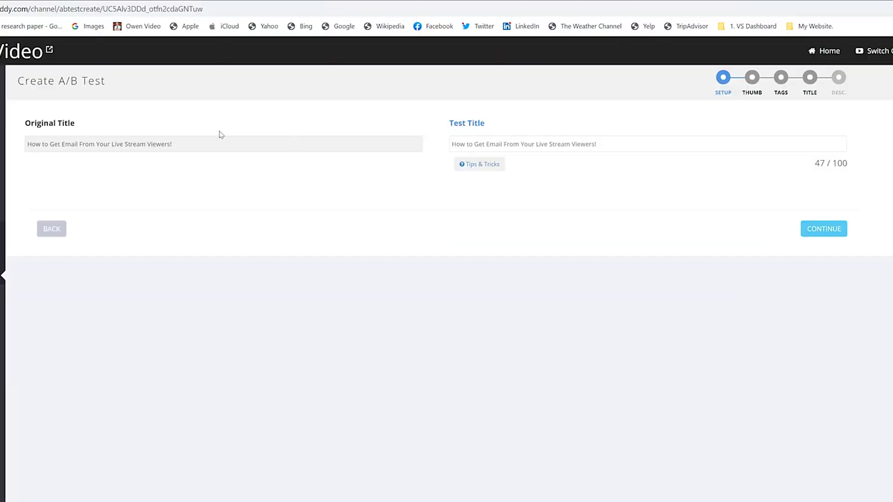
Insert 'Subscribers' before 'From' in the Test Title, comparing it against the Original Title
{"action": "left_click_drag", "start_coordinate": [75, 123], "coordinate": [24, 124]}
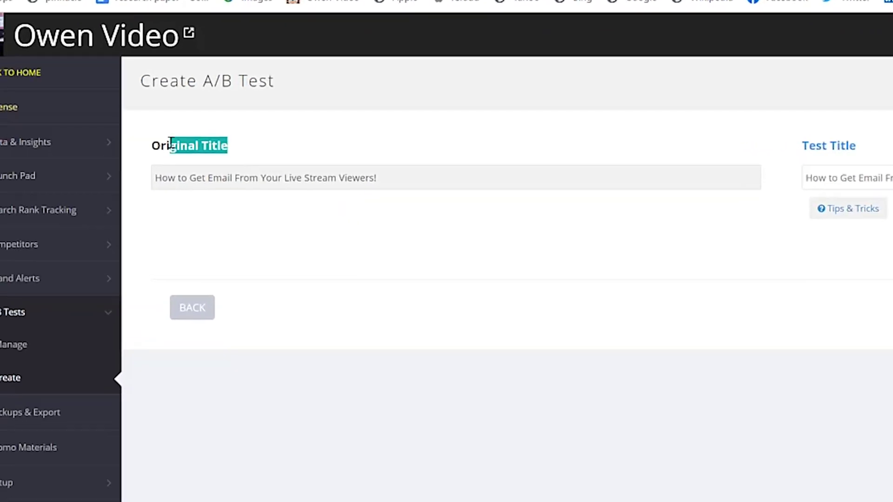
{"action": "left_click_drag", "start_coordinate": [411, 158], "coordinate": [101, 166]}
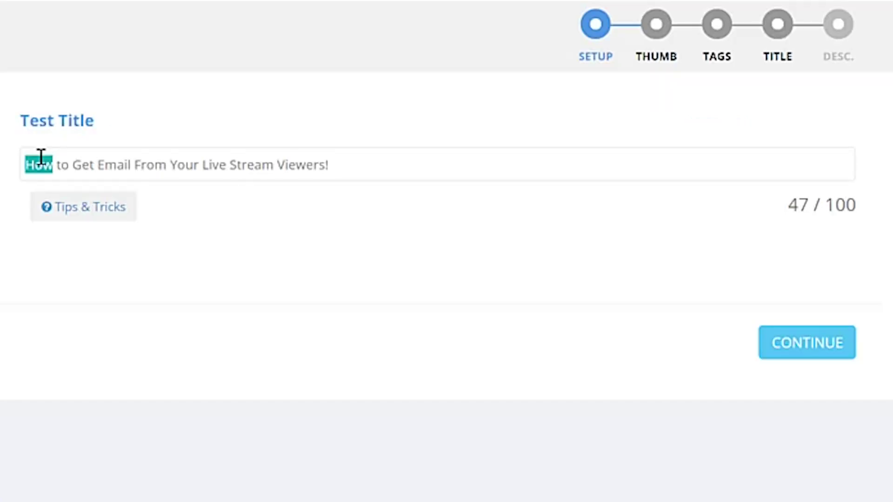
{"action": "triple_click", "coordinate": [41, 158]}
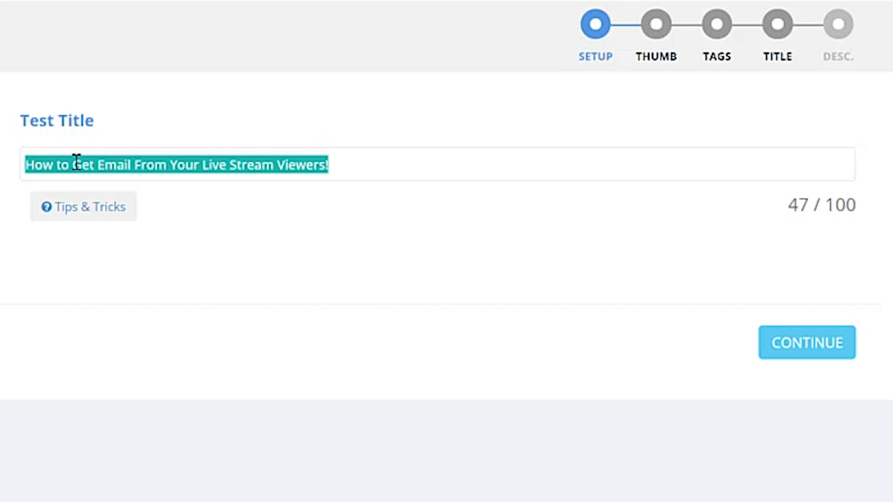
{"action": "left_click", "coordinate": [133, 164]}
{"action": "type", "text": "Subscribers"}
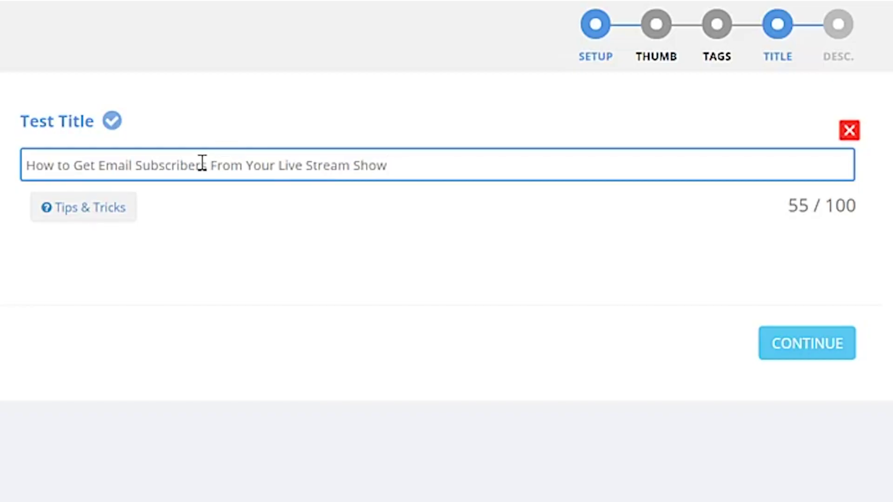
Replace the Test Title with 'I got 3,141 New Email Subscribers By Doing THIS', capitalising New
{"action": "key", "text": "ctrl+a"}
{"action": "type", "text": "I got 3,"}
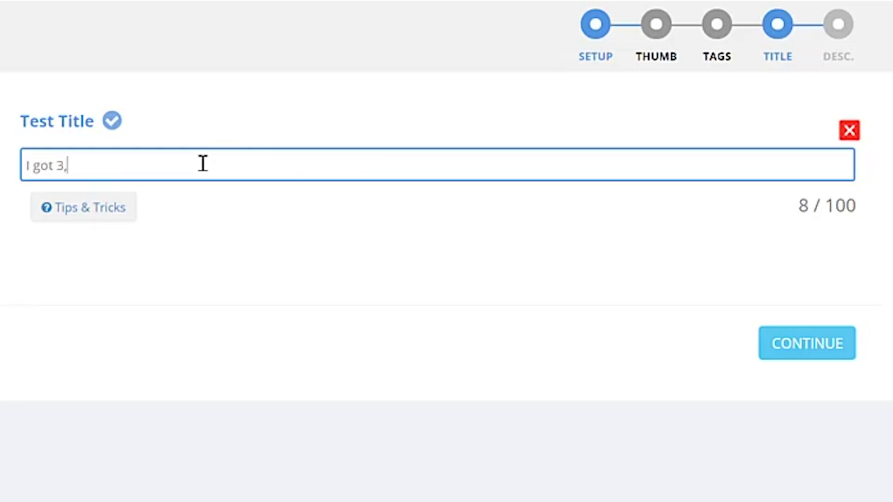
{"action": "type", "text": "141 new "}
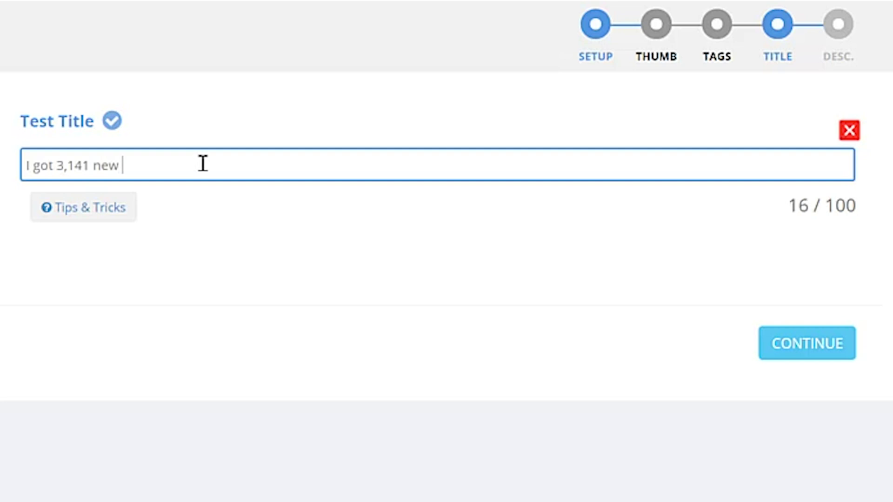
{"action": "type", "text": "Email Subscribers By Doing THIS"}
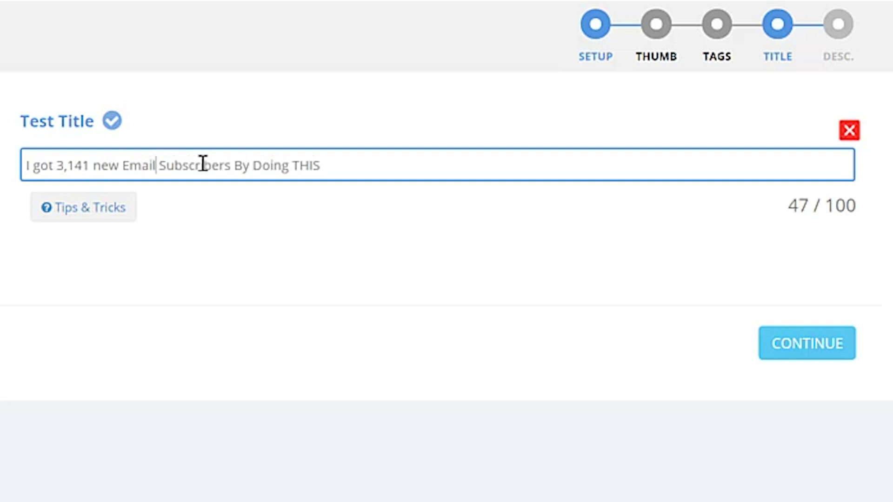
{"action": "key", "text": "Left"}
{"action": "key", "text": "Left"}
{"action": "key", "text": "Left"}
{"action": "key", "text": "Left"}
{"action": "key", "text": "Left"}
{"action": "key", "text": "Left"}
{"action": "key", "text": "Left"}
{"action": "key", "text": "BackSpace"}
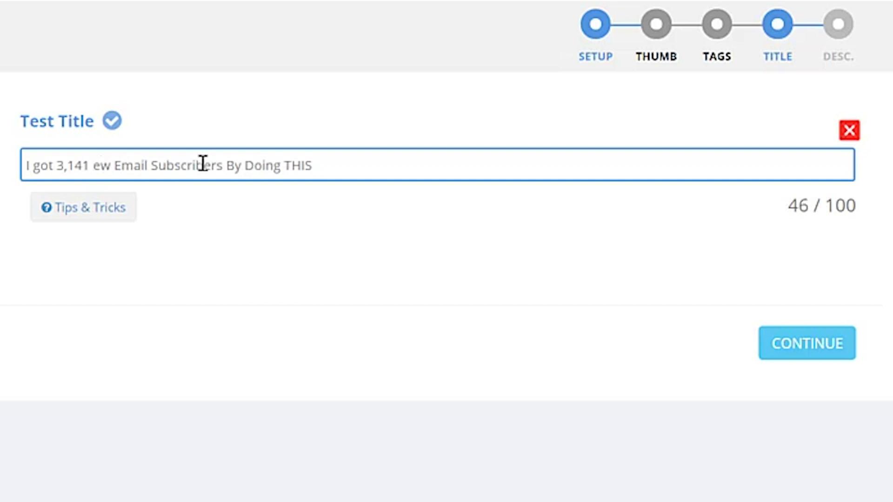
{"action": "type", "text": "N"}
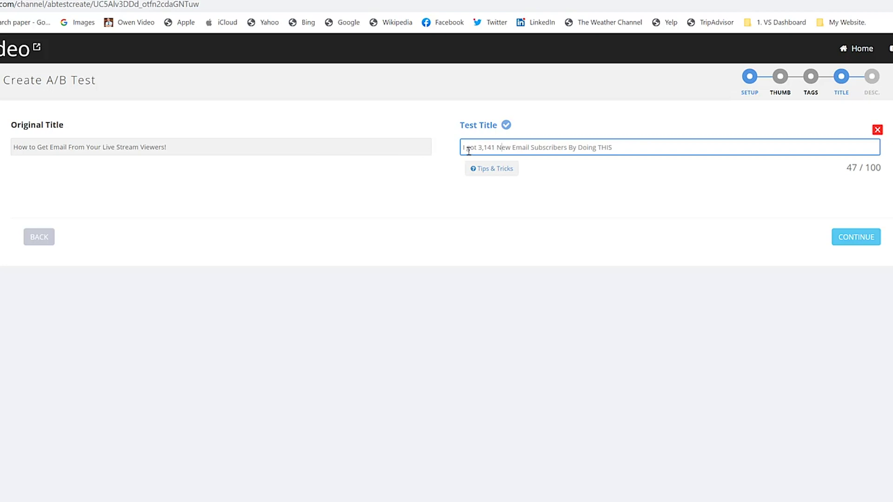
{"action": "left_click_drag", "start_coordinate": [497, 146], "coordinate": [471, 145]}
{"action": "left_click", "coordinate": [464, 149]}
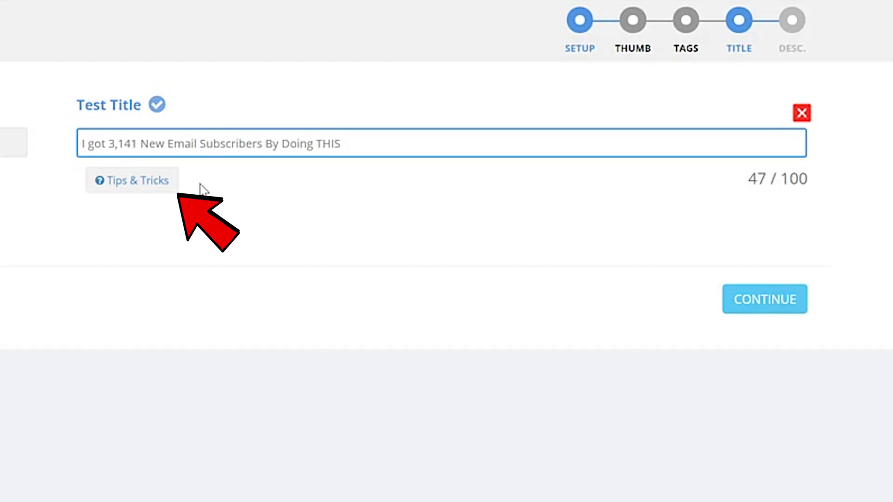
{"action": "left_click", "coordinate": [142, 182]}
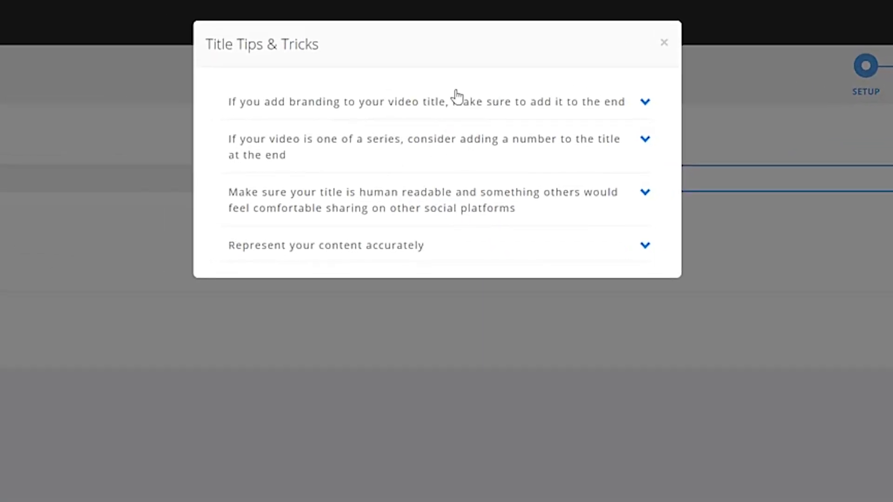
{"action": "left_click", "coordinate": [645, 102]}
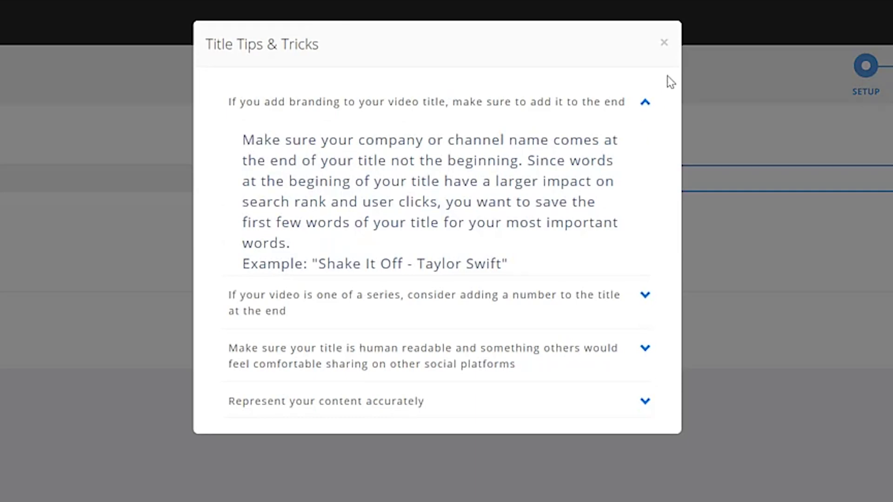
{"action": "left_click", "coordinate": [664, 44]}
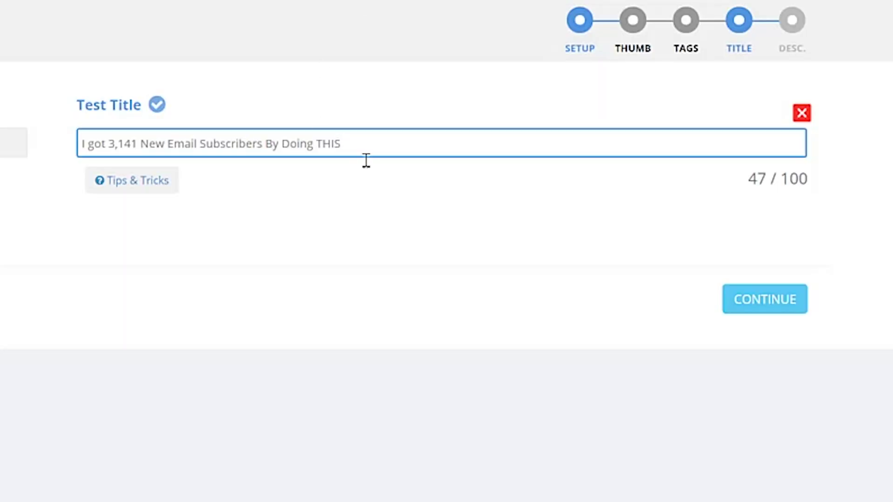
Leave the test description unchanged and start the title A/B test
{"action": "left_click", "coordinate": [790, 303]}
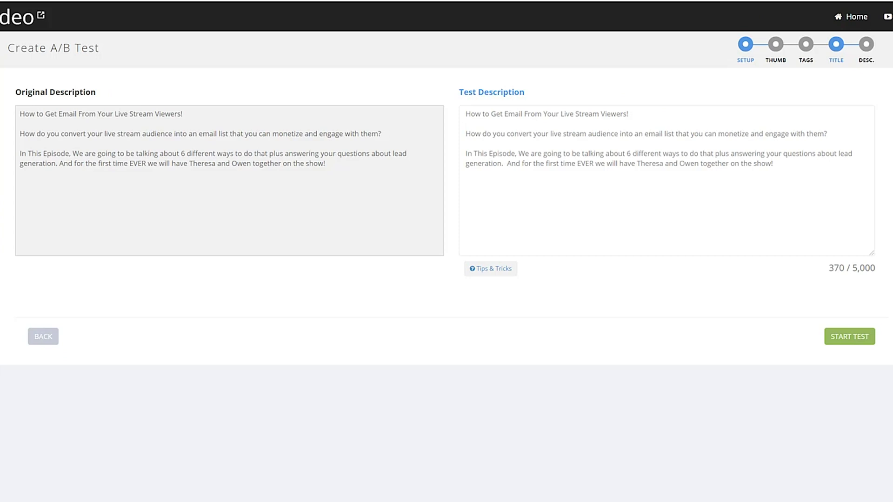
{"action": "left_click", "coordinate": [839, 338]}
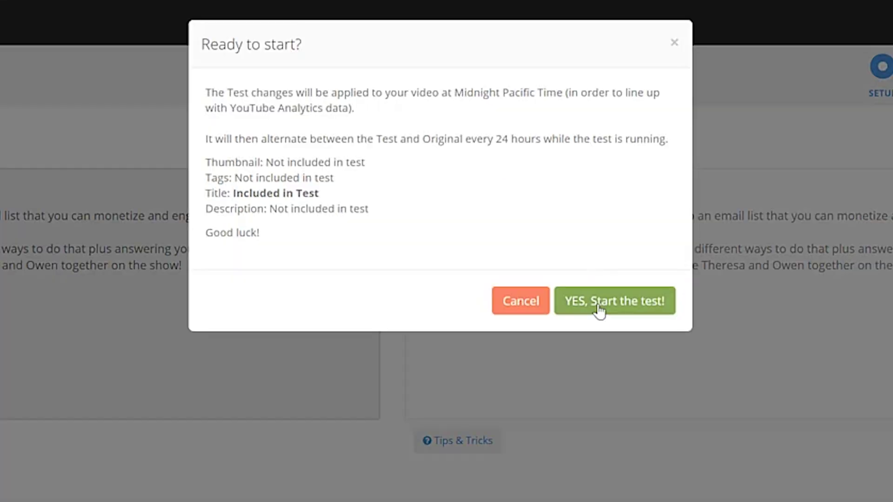
Confirm starting the test and return to the Manage AB Tests list
{"action": "left_click", "coordinate": [600, 311]}
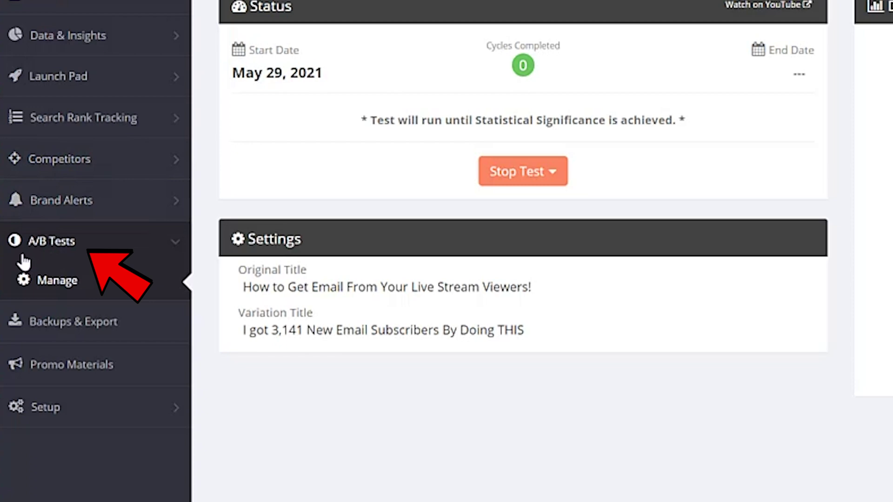
{"action": "left_click", "coordinate": [54, 290]}
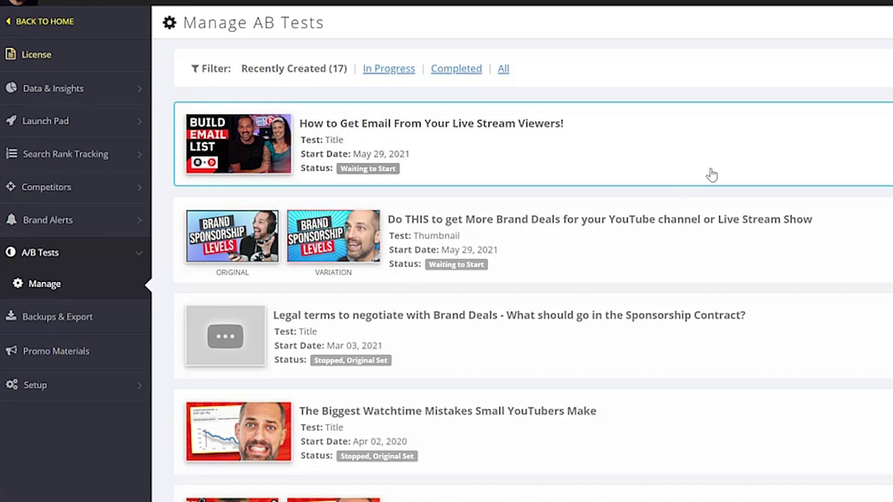
Scroll down the A/B tests list to the completed Biggest MISTAKE title test
{"action": "scroll", "coordinate": [712, 179], "scroll_direction": "down", "scroll_amount": 2}
{"action": "scroll", "coordinate": [712, 181], "scroll_direction": "down", "scroll_amount": 3}
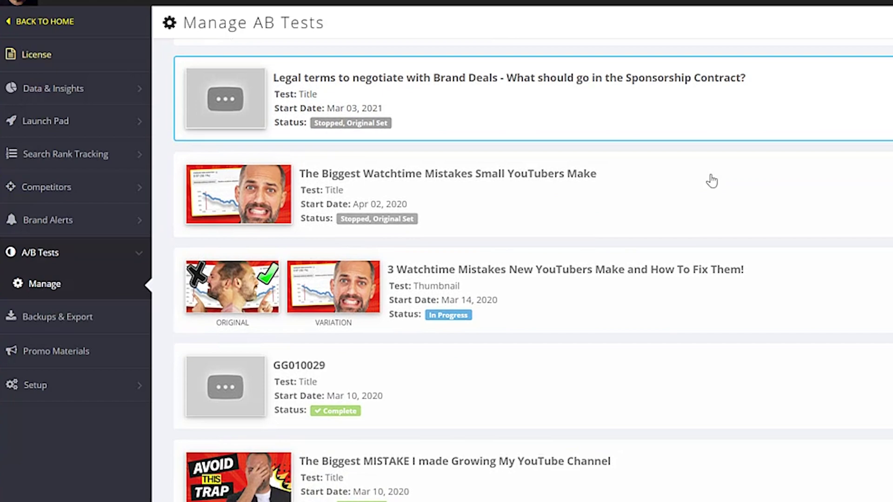
{"action": "scroll", "coordinate": [465, 428], "scroll_direction": "down", "scroll_amount": 5}
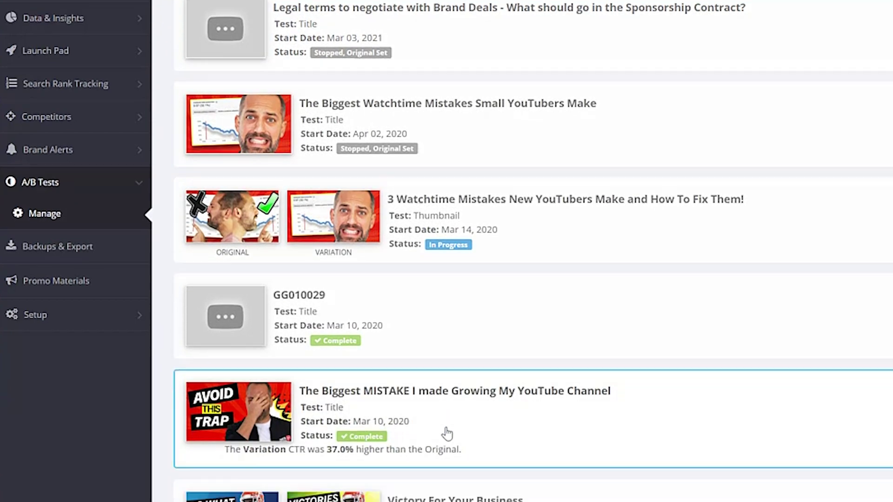
{"action": "scroll", "coordinate": [446, 259], "scroll_direction": "down", "scroll_amount": 2}
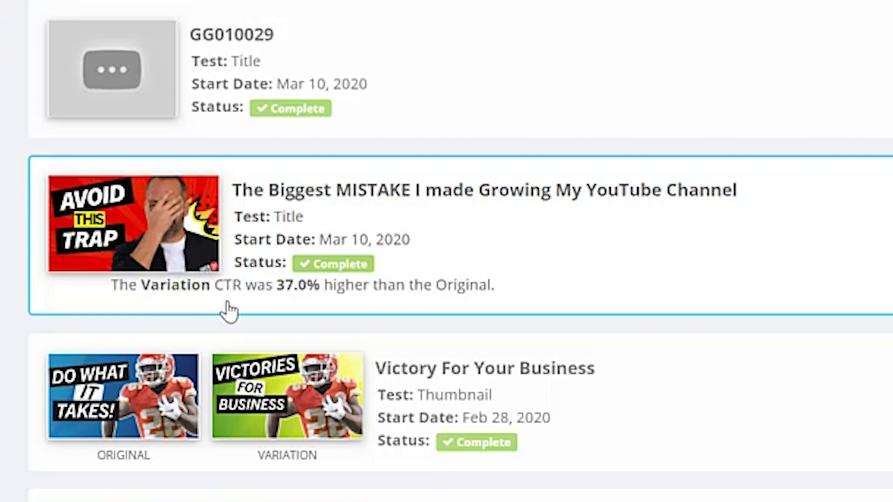
Review the Biggest MISTAKE test results (36.99% improvement) and apply the winning Variation title to the video
{"action": "left_click", "coordinate": [517, 254]}
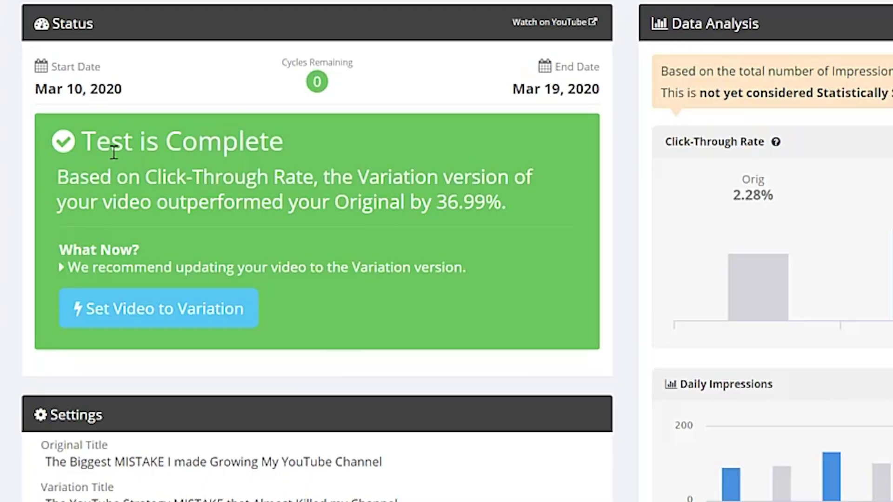
{"action": "left_click_drag", "start_coordinate": [311, 136], "coordinate": [73, 142]}
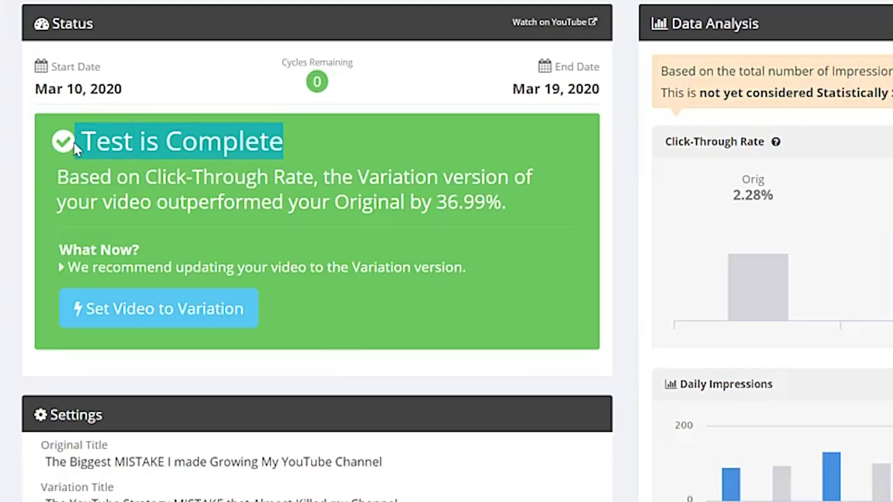
{"action": "left_click", "coordinate": [156, 214]}
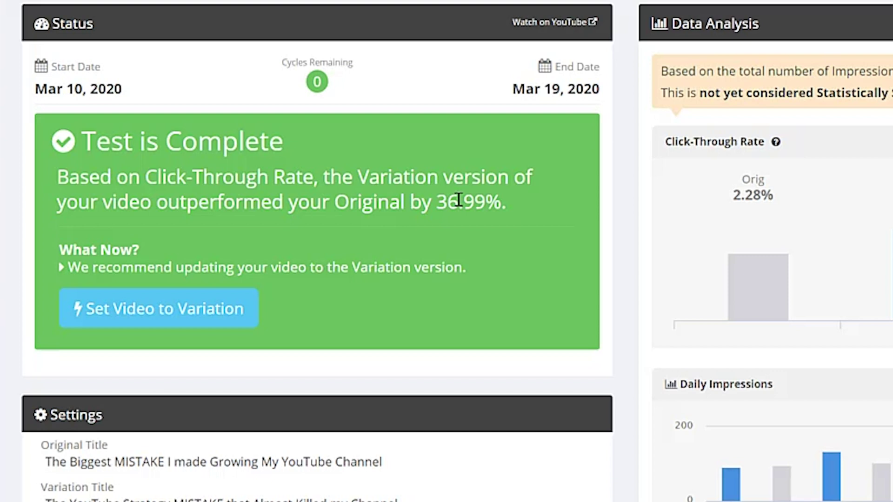
{"action": "left_click_drag", "start_coordinate": [506, 209], "coordinate": [432, 203]}
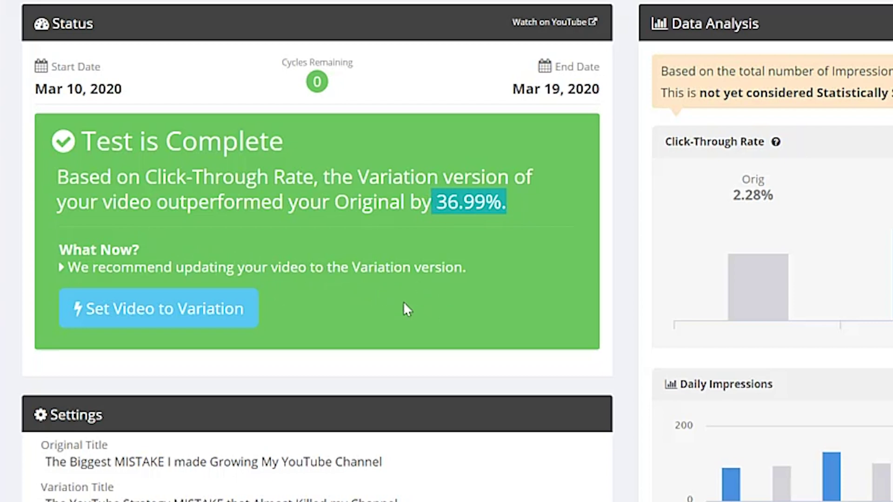
{"action": "left_click", "coordinate": [185, 320]}
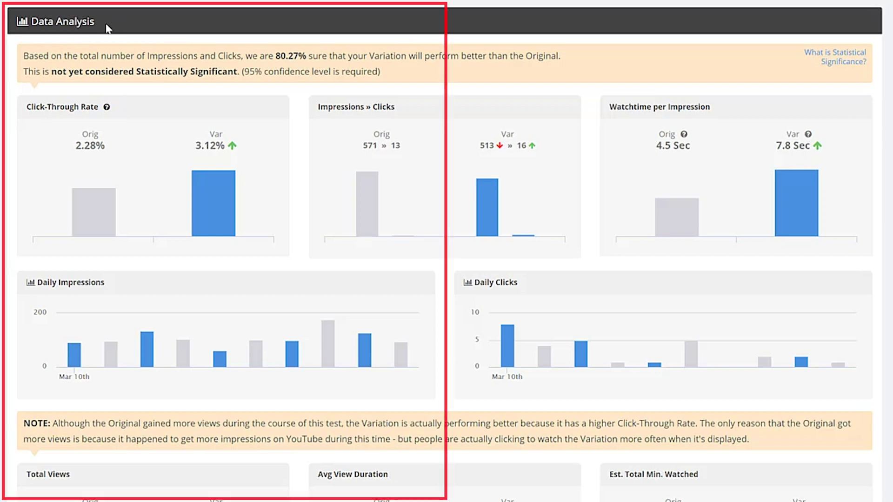
{"action": "double_click", "coordinate": [254, 72]}
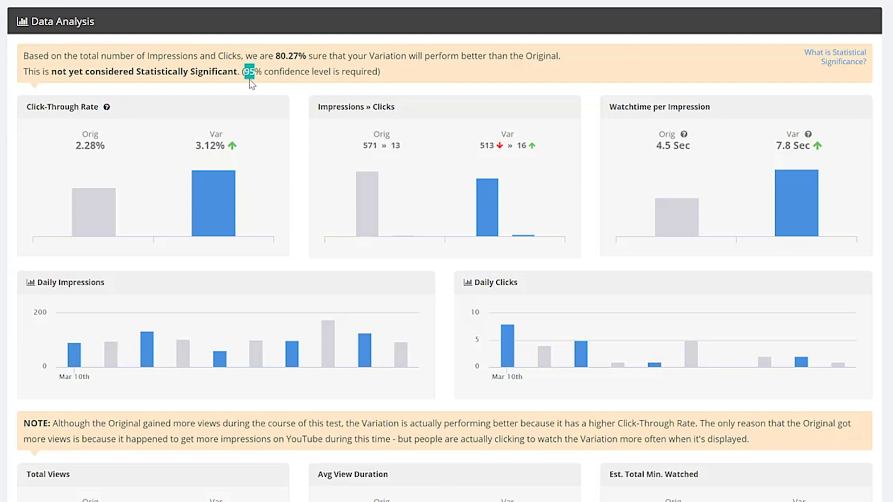
{"action": "left_click", "coordinate": [266, 74]}
{"action": "left_click_drag", "start_coordinate": [299, 56], "coordinate": [278, 54]}
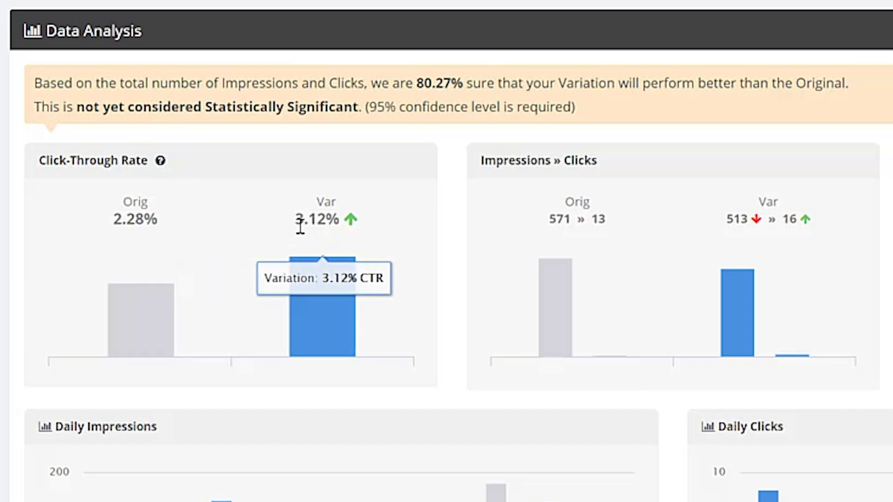
{"action": "mouse_move", "coordinate": [312, 228]}
{"action": "mouse_move", "coordinate": [175, 233]}
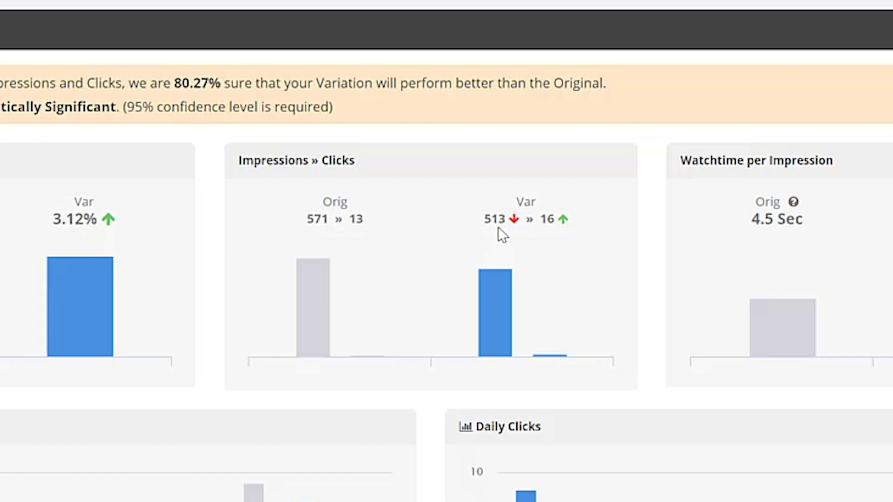
{"action": "mouse_move", "coordinate": [780, 235]}
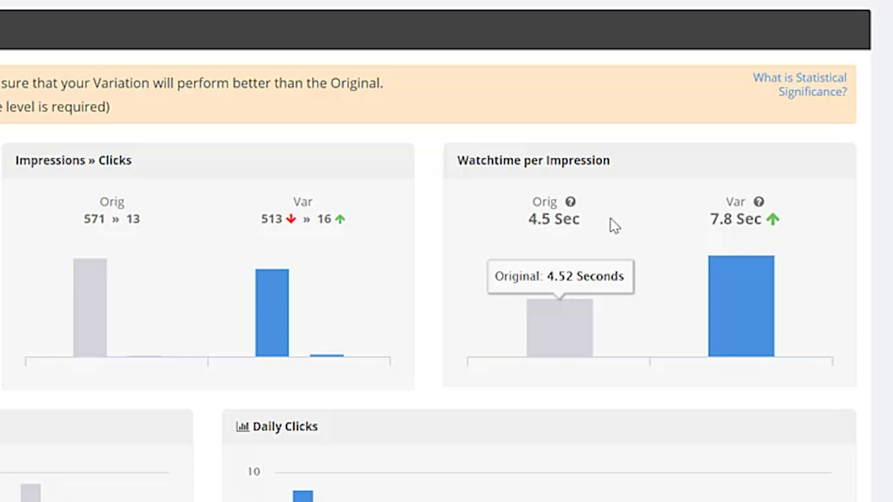
{"action": "mouse_move", "coordinate": [715, 231]}
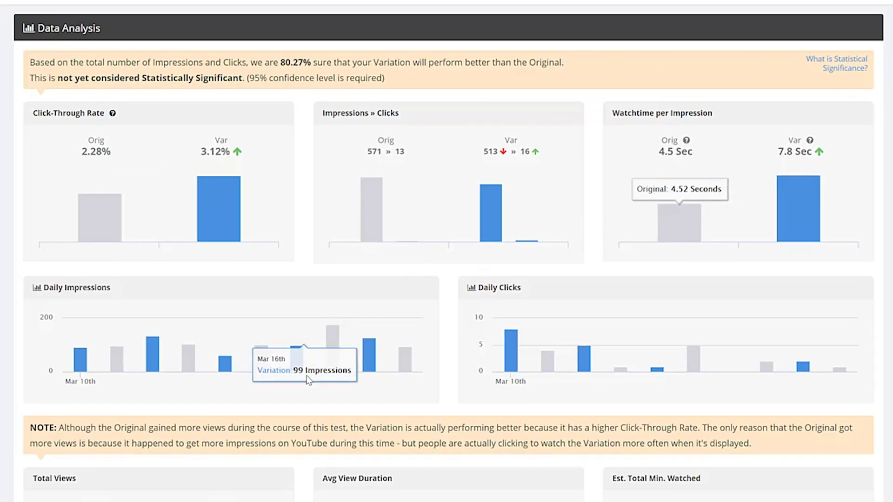
{"action": "scroll", "coordinate": [82, 227], "scroll_direction": "down", "scroll_amount": 2}
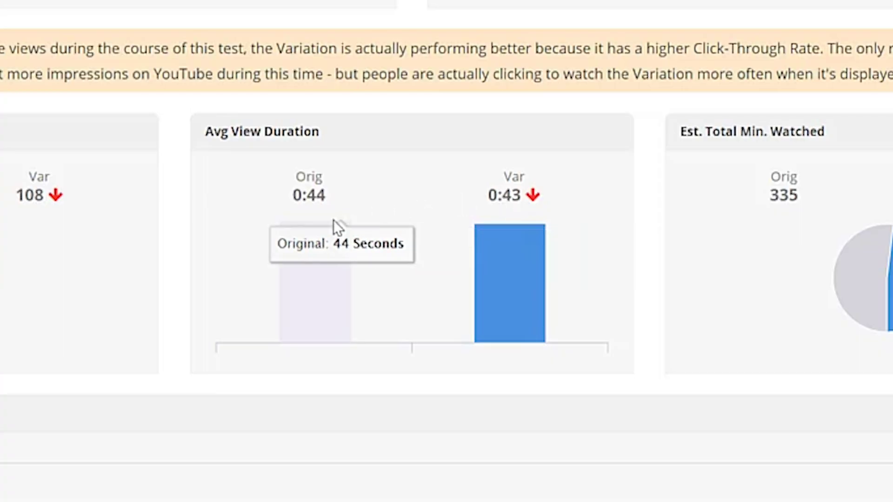
Expand the engagement stats: Variation leads with 7 likes versus 1 and 7 comments versus 2
{"action": "mouse_move", "coordinate": [333, 216]}
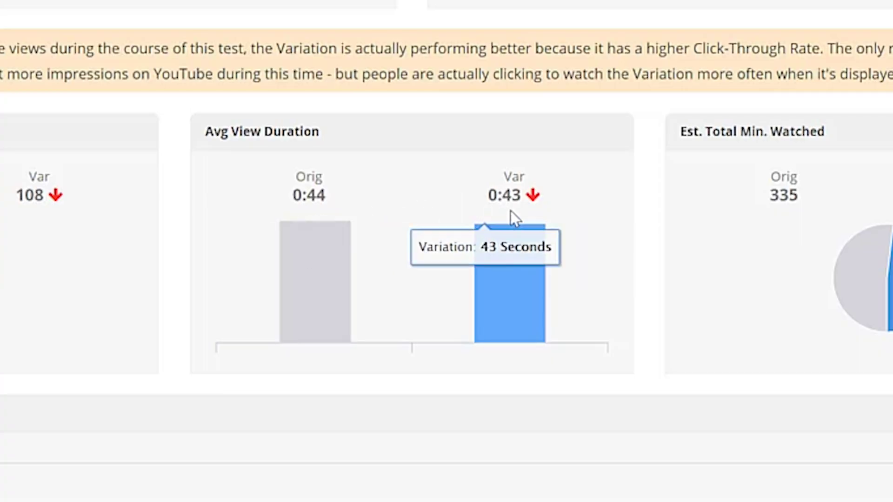
{"action": "mouse_move", "coordinate": [391, 219]}
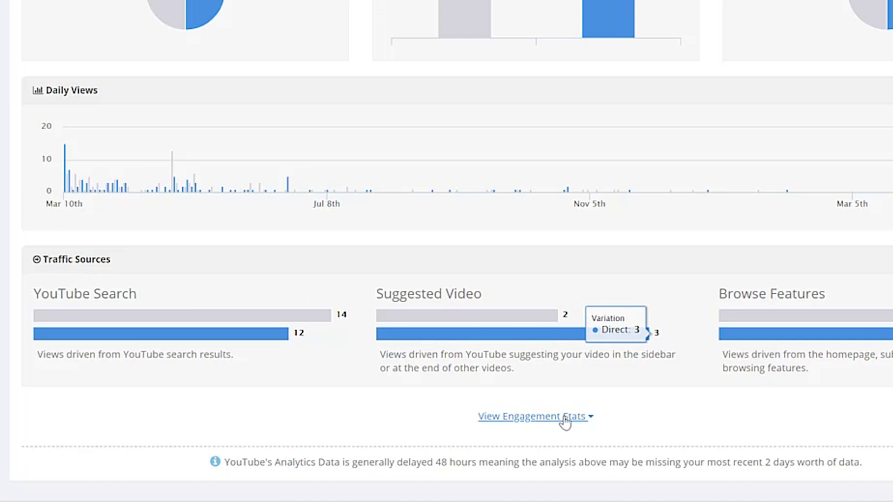
{"action": "left_click", "coordinate": [490, 437]}
{"action": "scroll", "coordinate": [486, 434], "scroll_direction": "down", "scroll_amount": 6}
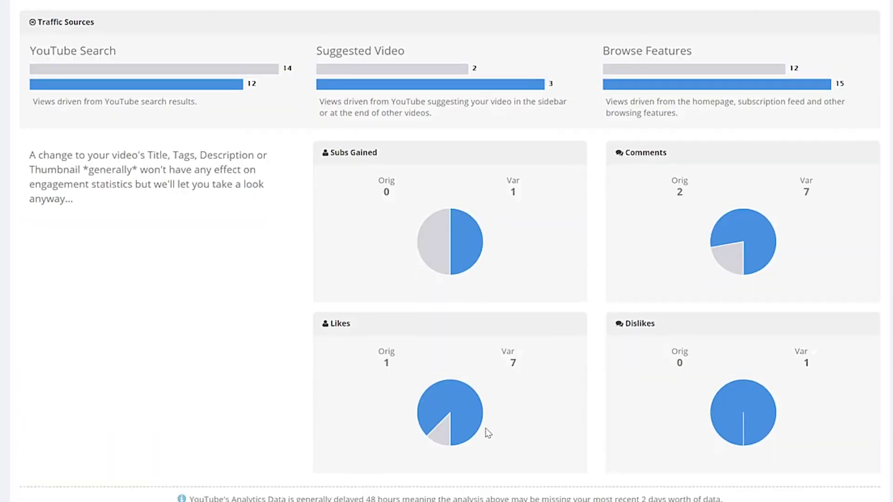
{"action": "scroll", "coordinate": [487, 432], "scroll_direction": "up", "scroll_amount": 12}
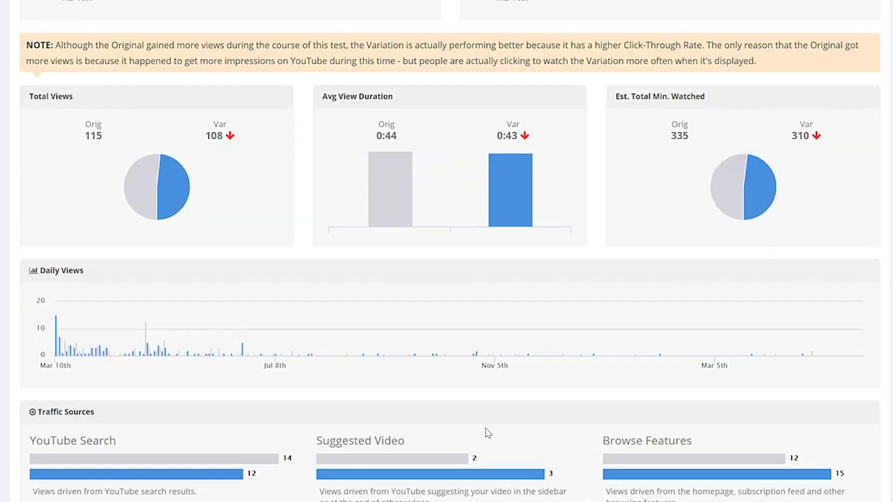